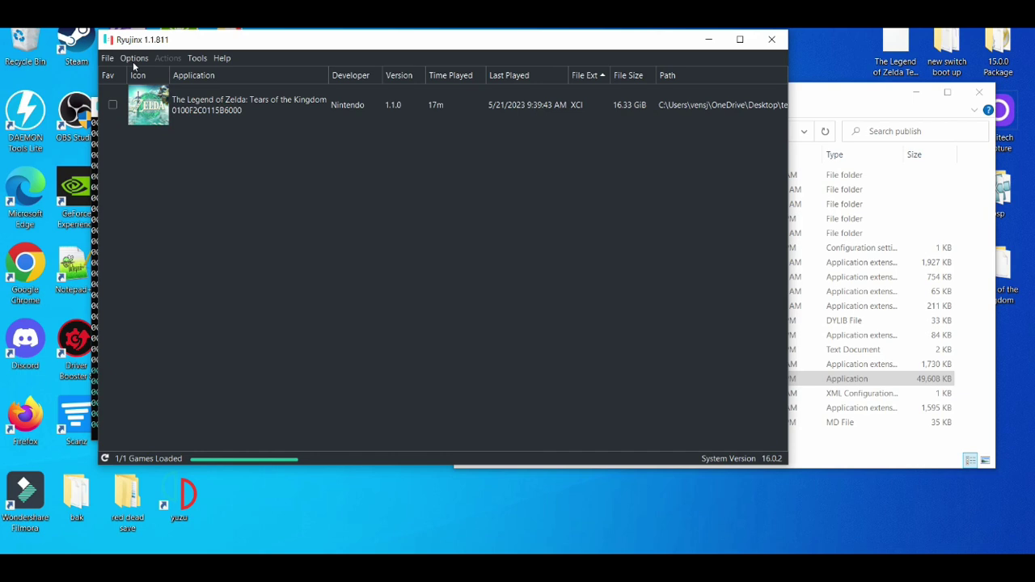
Open the emulator's system settings and turn VSync off
click(135, 60)
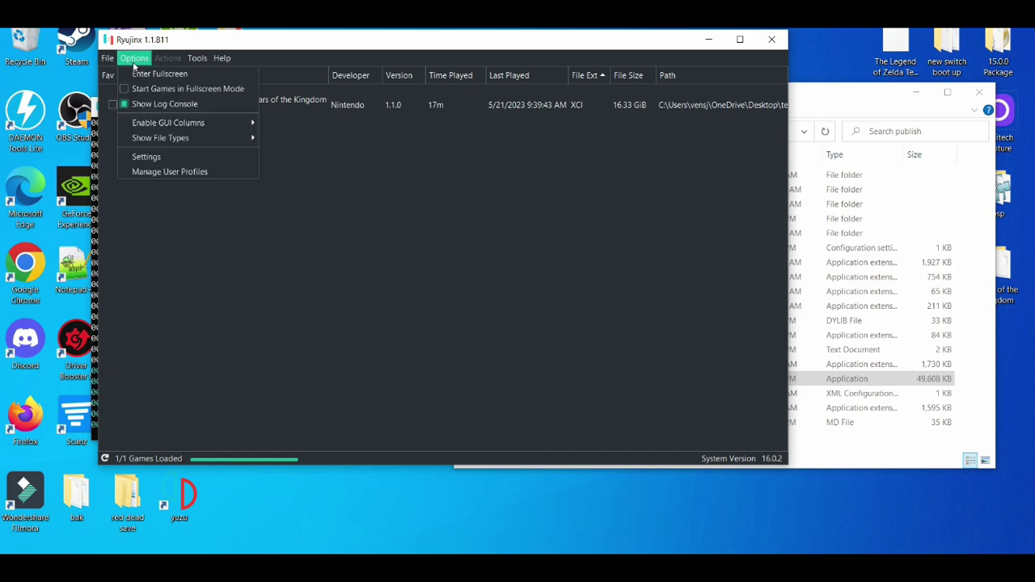
click(147, 157)
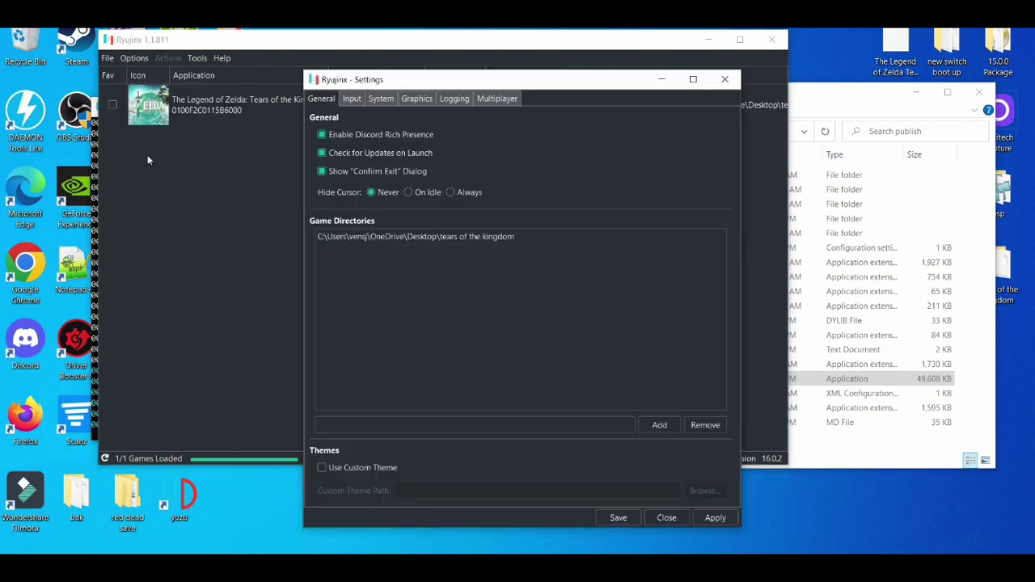
click(378, 99)
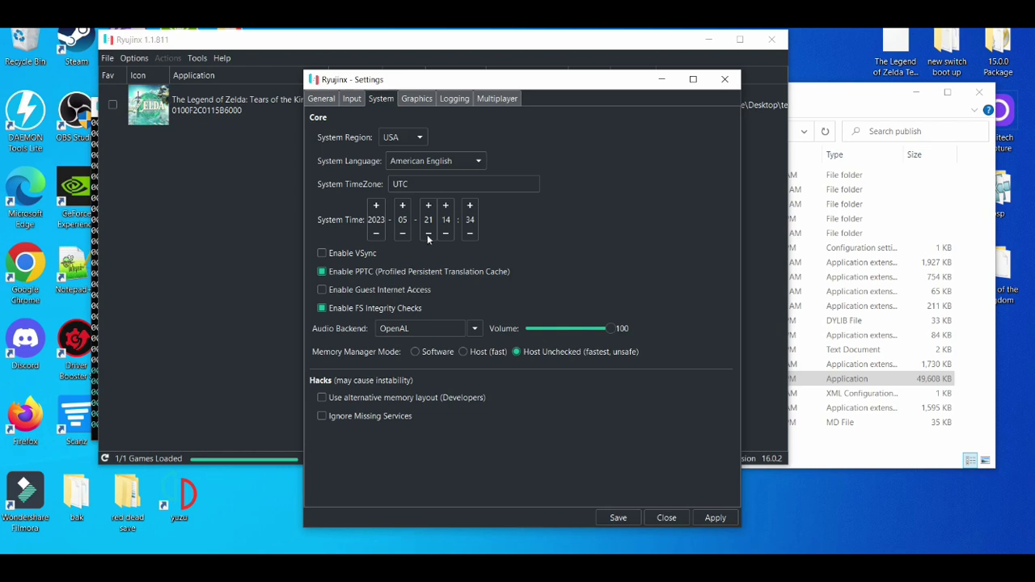
mouse_move(362, 253)
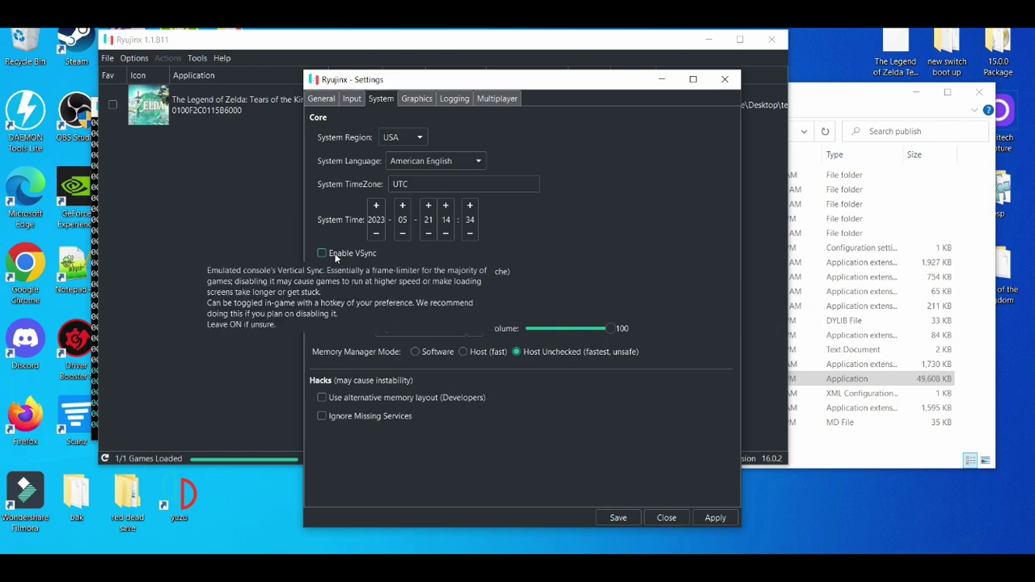
click(321, 254)
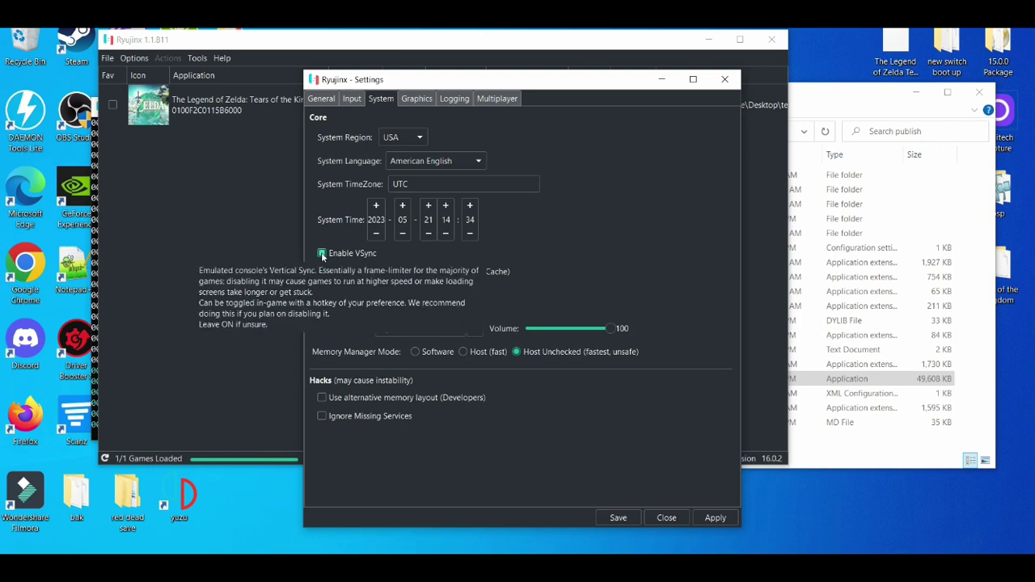
click(322, 253)
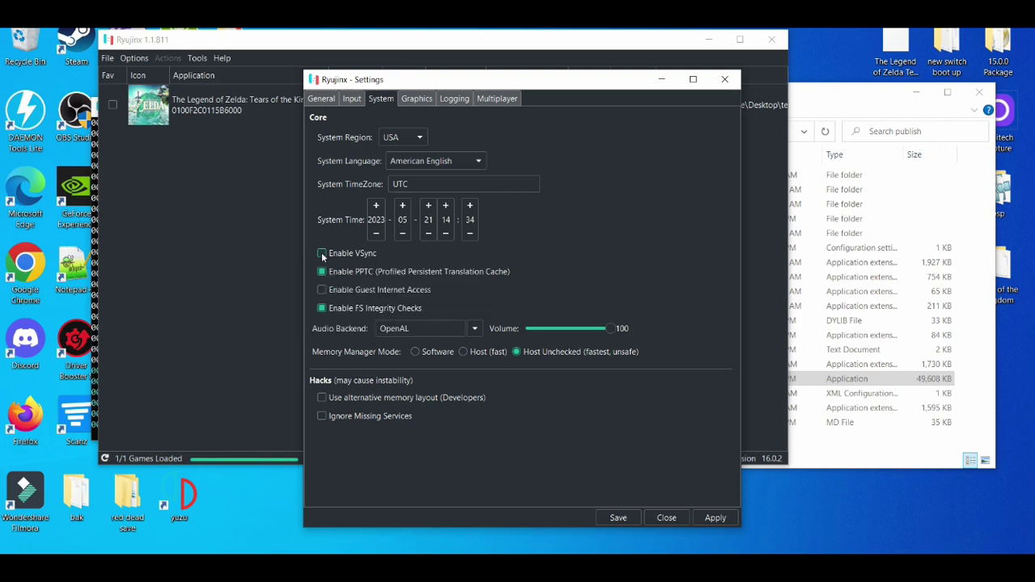
Set the graphics backend to OpenGL in the emulator's graphics settings
click(419, 98)
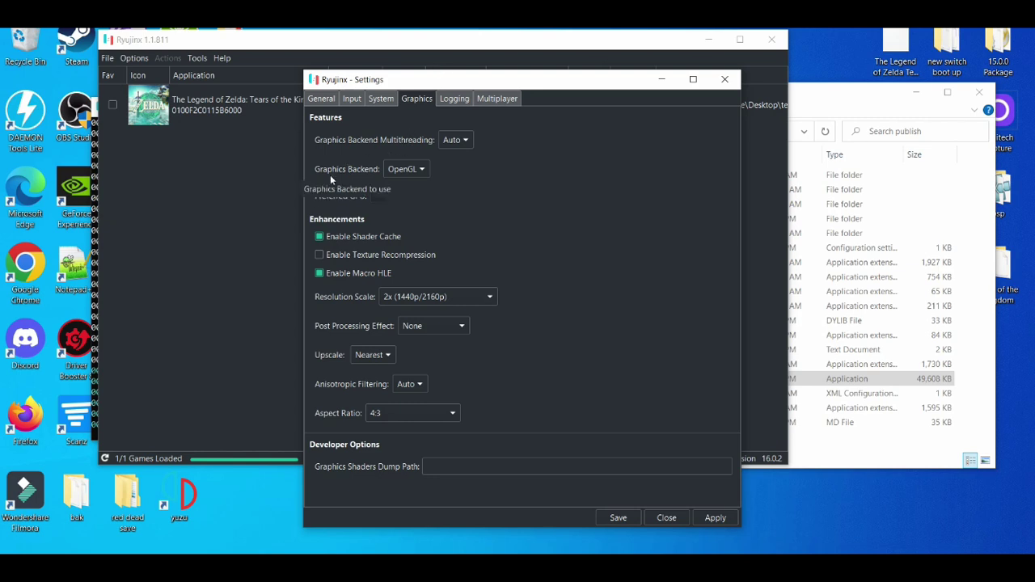
click(402, 169)
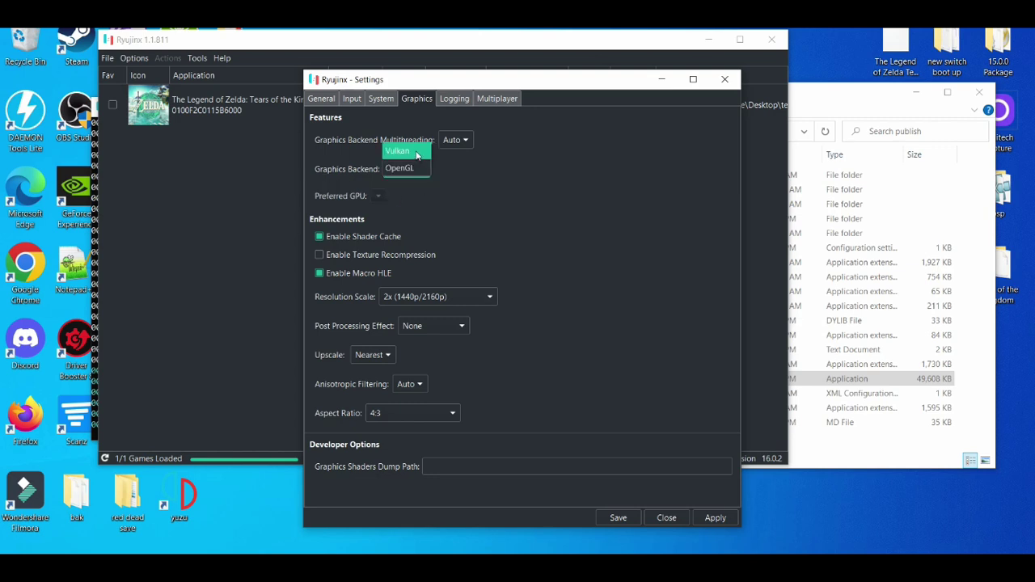
click(417, 154)
click(417, 168)
click(410, 188)
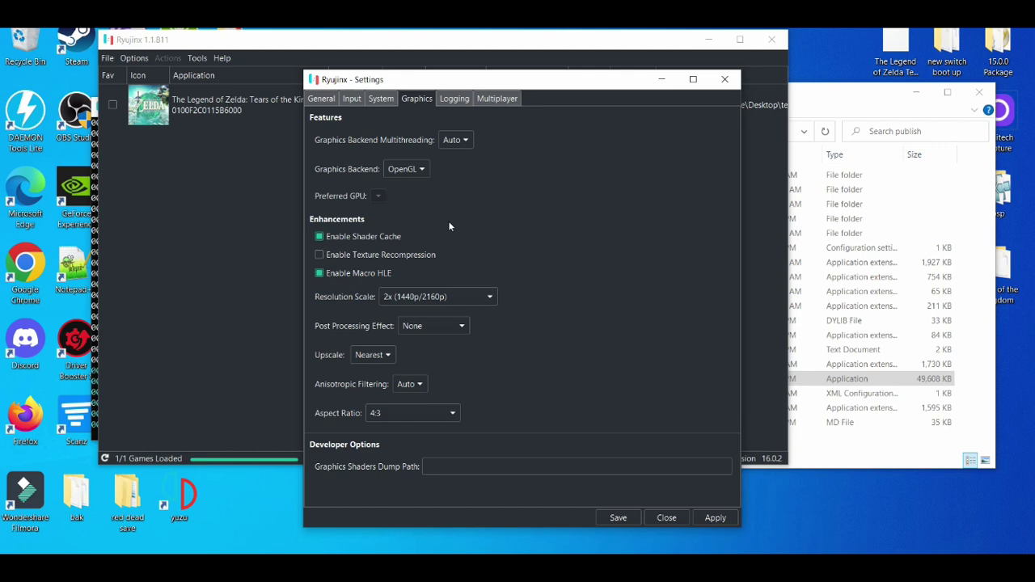
Use a resolution scale of 2x (1440p/2160p) and set the post processing effect to None
click(483, 299)
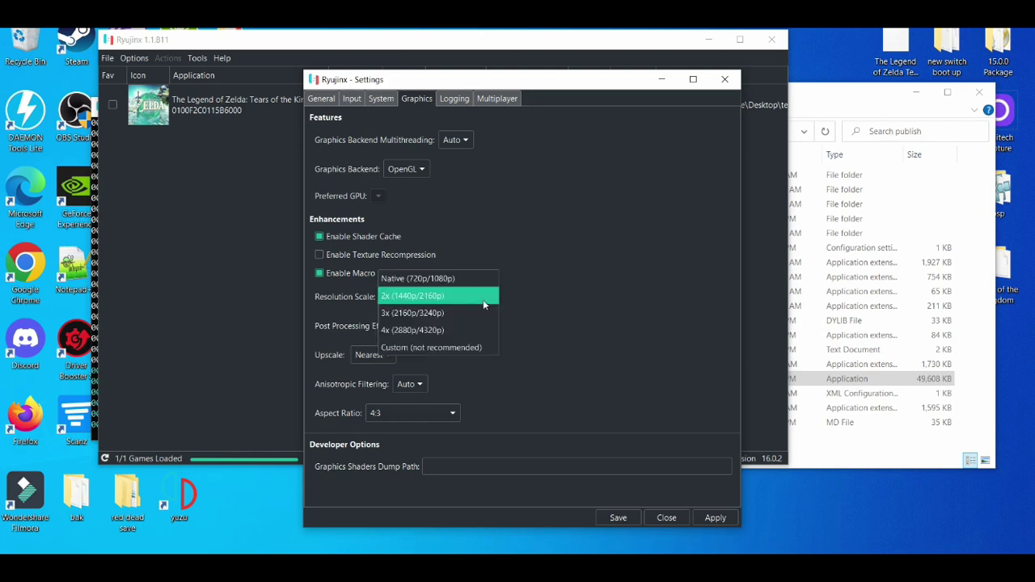
click(533, 249)
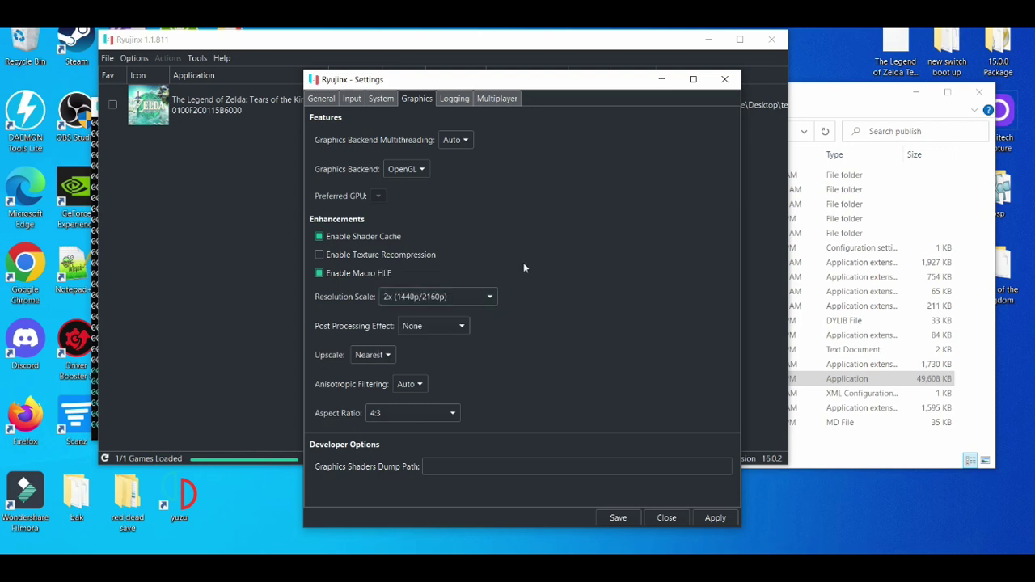
click(463, 330)
click(465, 328)
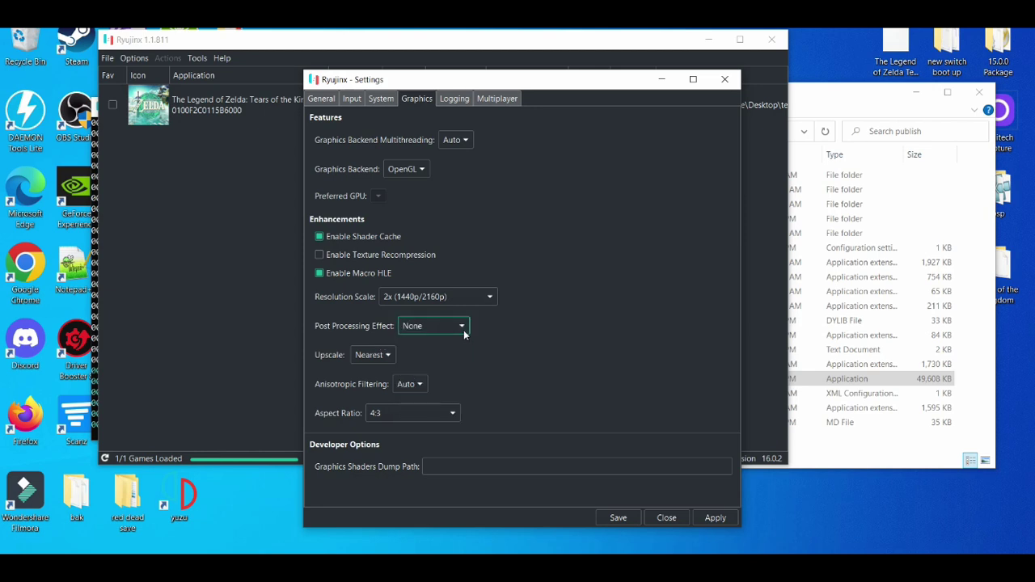
Set the upscale filter to Nearest and anisotropic filtering to Auto
click(388, 360)
click(378, 360)
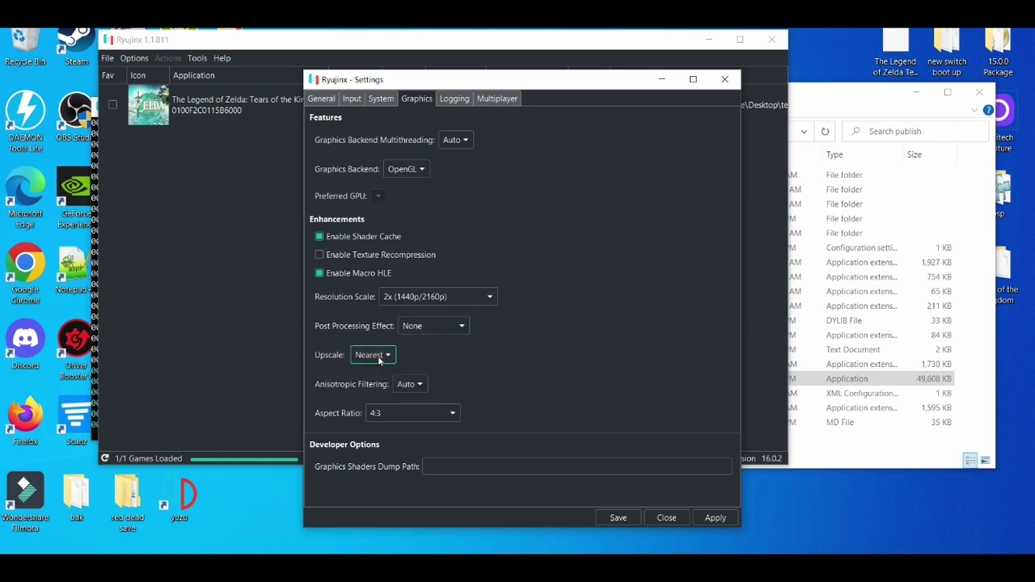
click(388, 362)
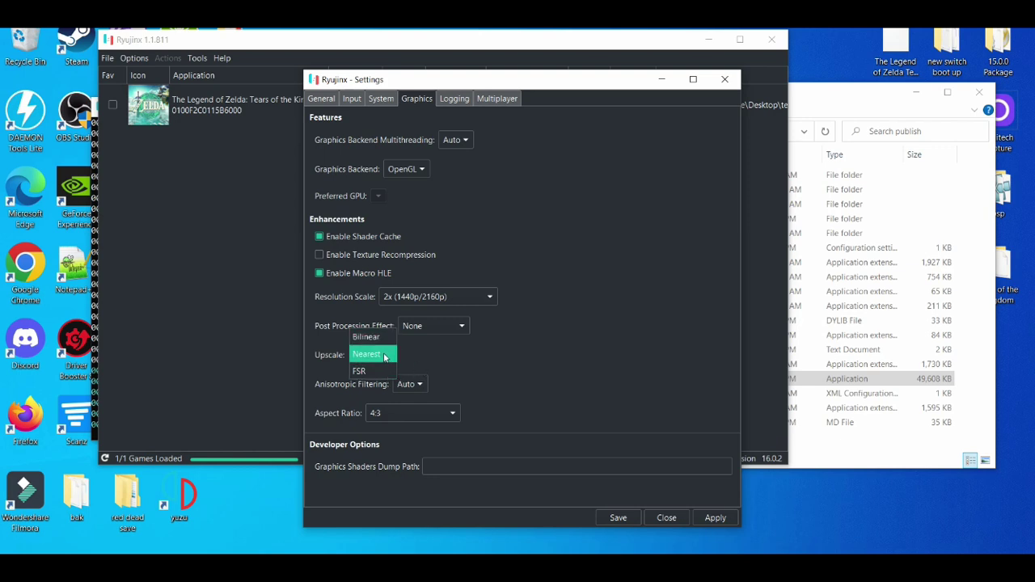
click(386, 357)
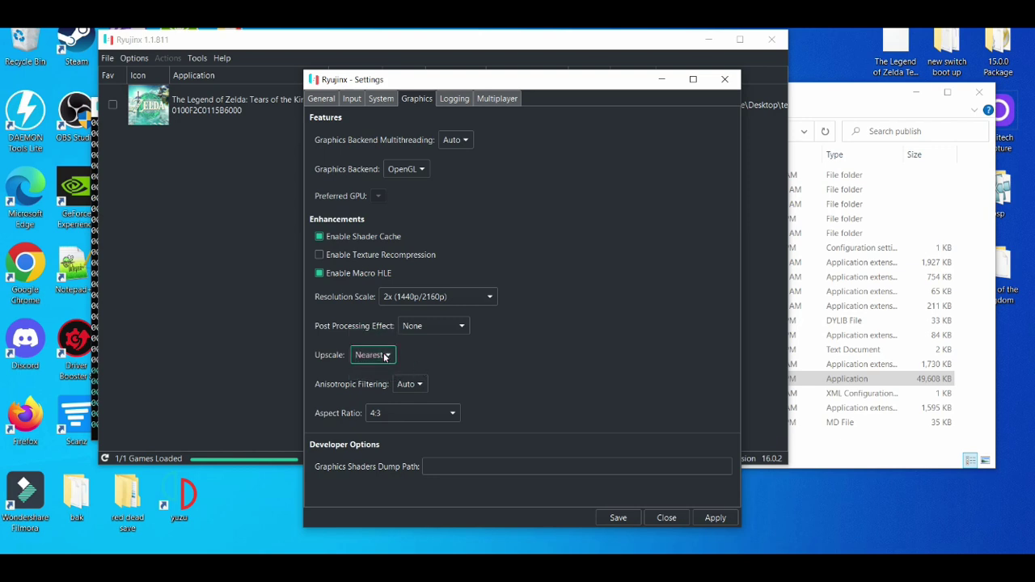
click(419, 385)
click(423, 388)
Set the aspect ratio to 4:3 and save the emulator settings
click(455, 414)
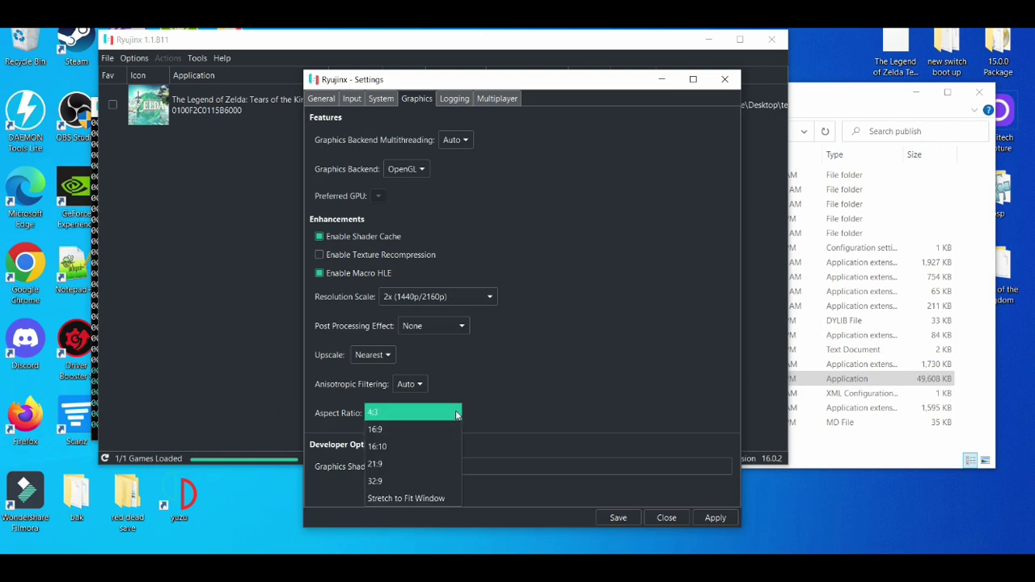
click(453, 413)
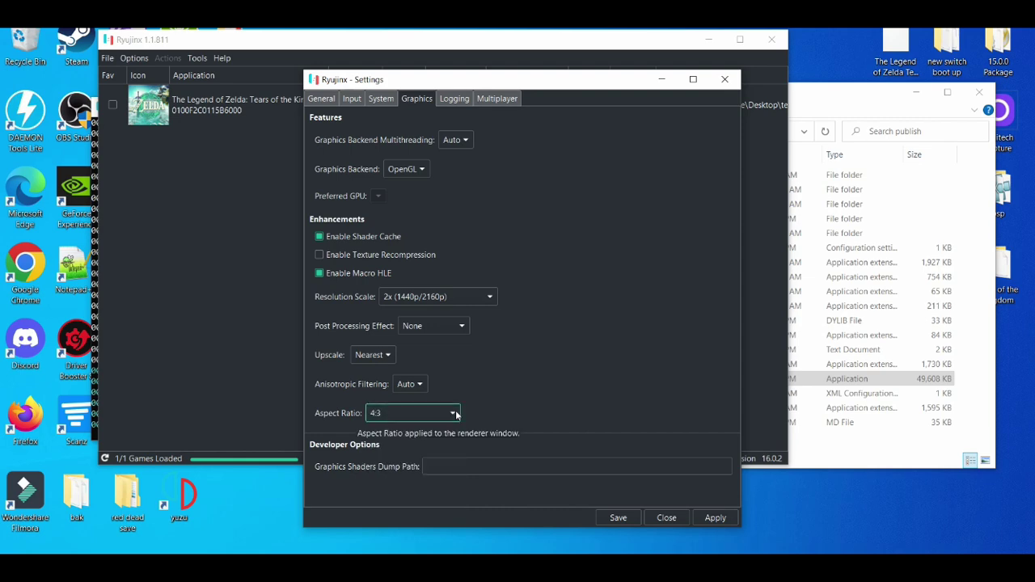
click(618, 518)
click(722, 105)
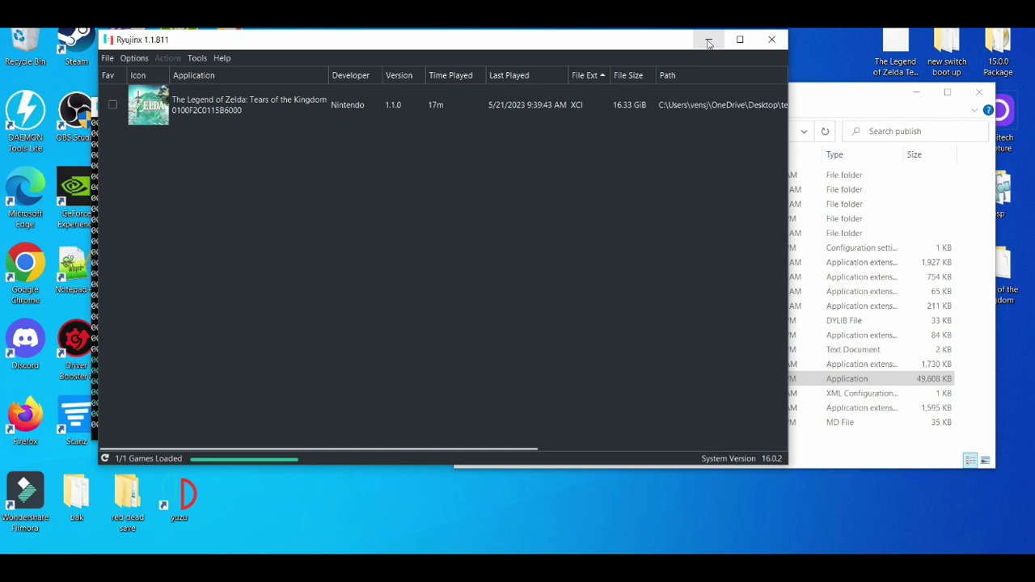
Clear the publish folder window off the desktop and open the NVIDIA Control Panel
click(919, 97)
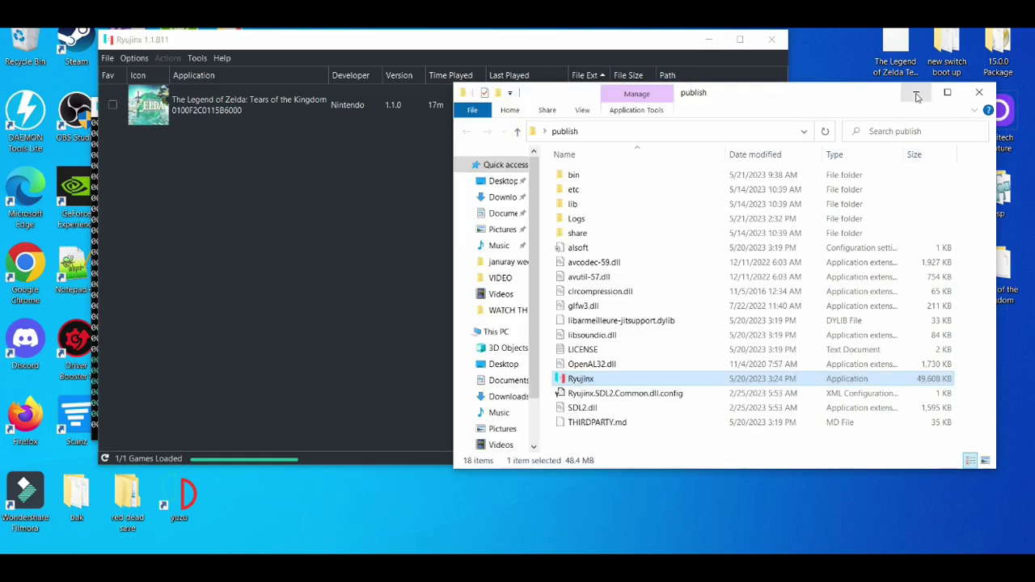
click(916, 93)
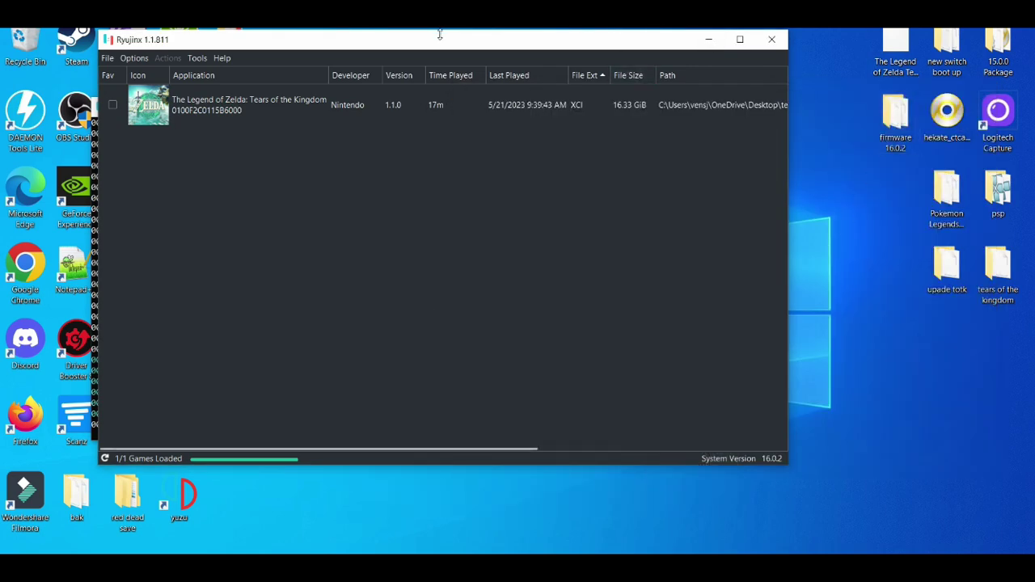
drag(427, 41, 355, 50)
click(778, 255)
right_click(779, 258)
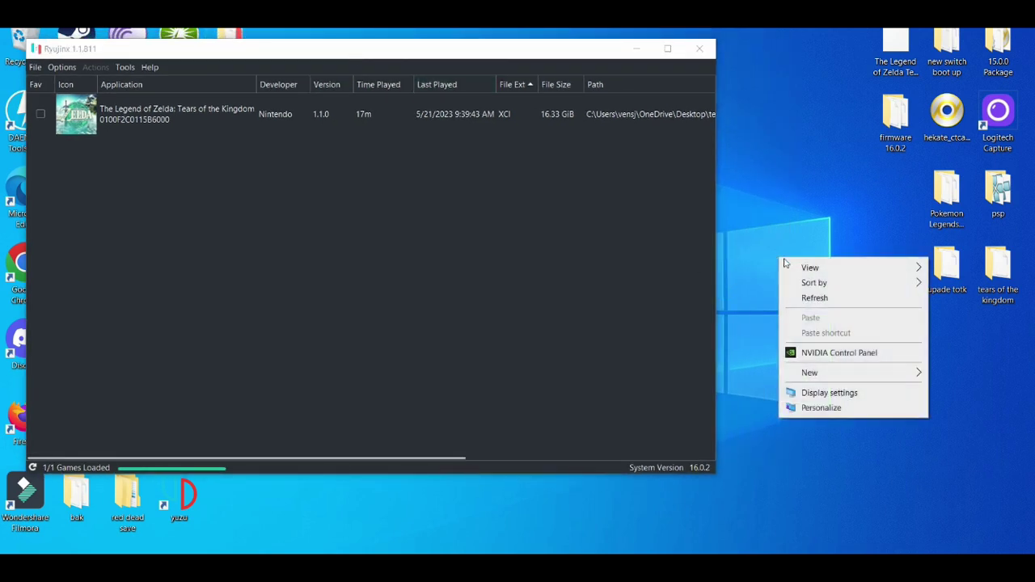
click(814, 353)
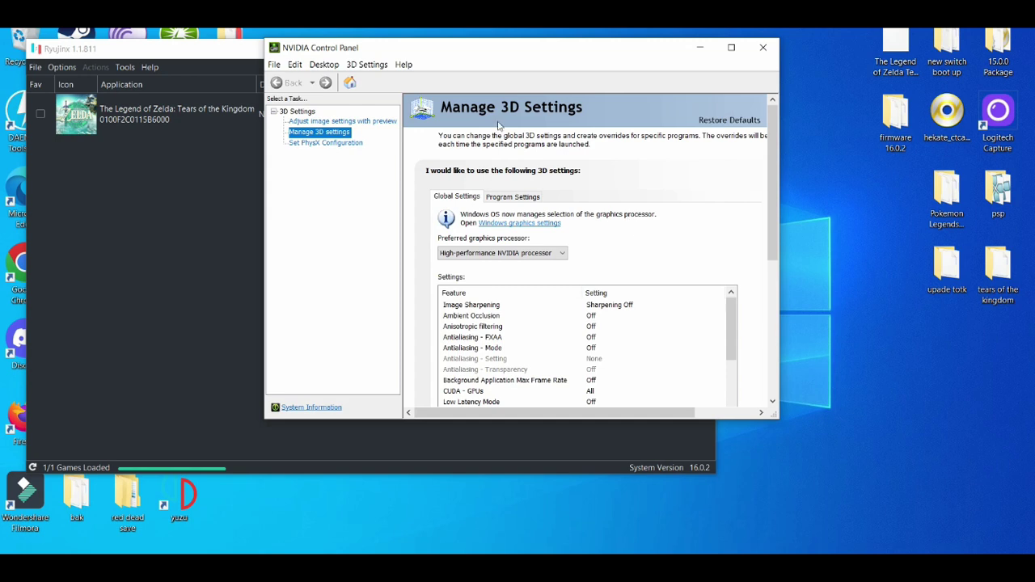
Set the image settings with preview to use my preference emphasizing Performance, and apply the change
click(362, 121)
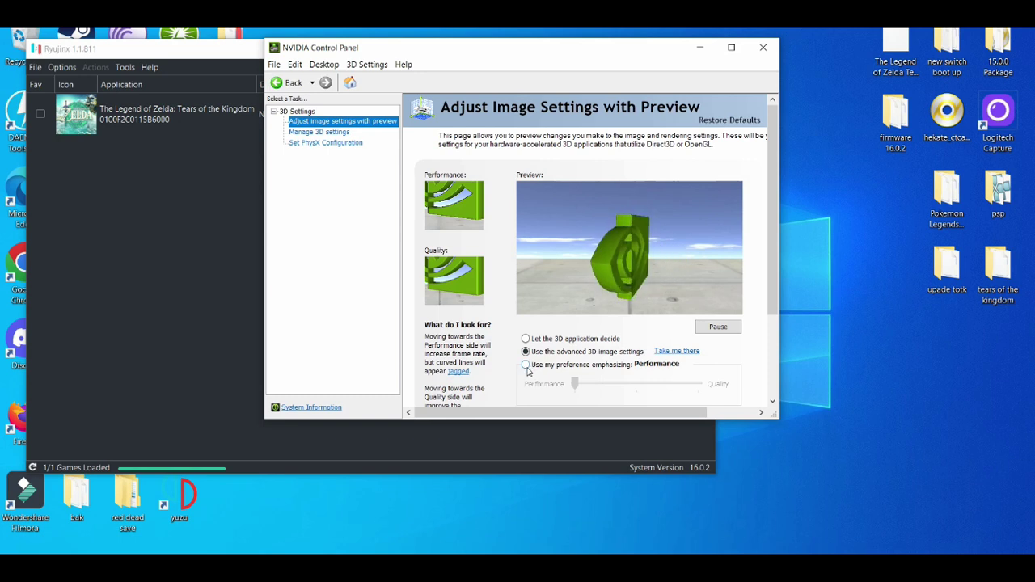
click(525, 364)
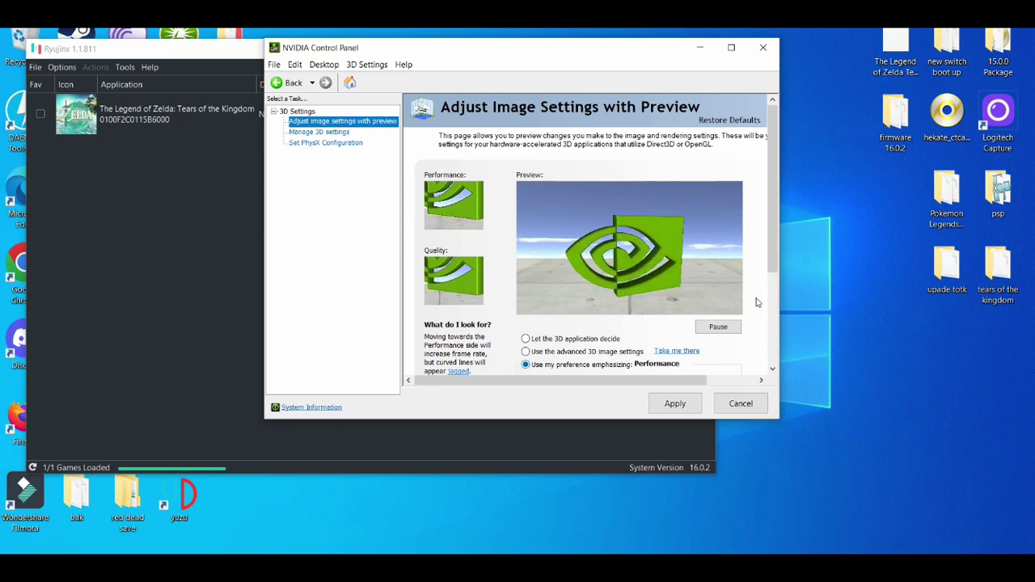
drag(769, 232, 768, 258)
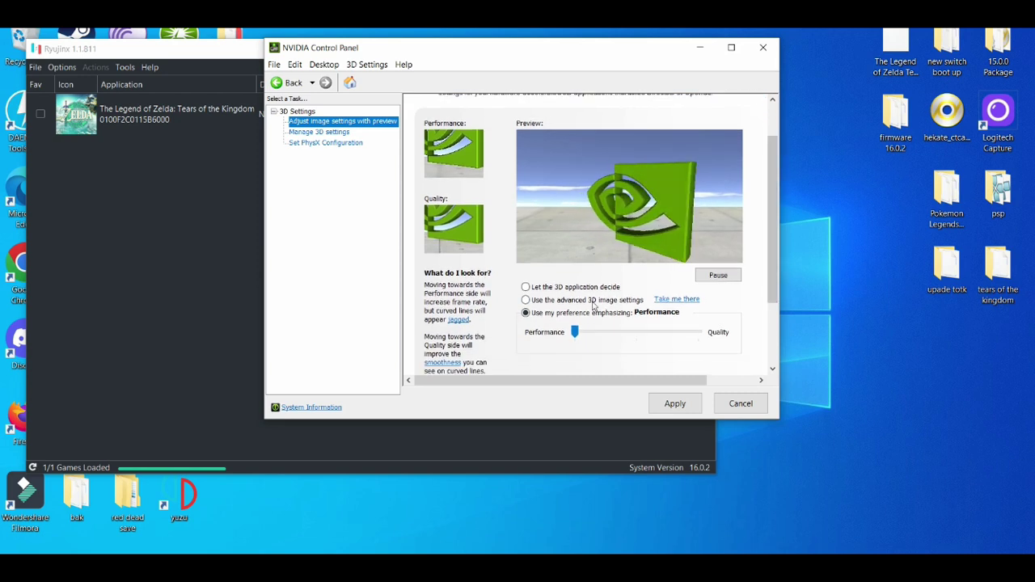
click(575, 333)
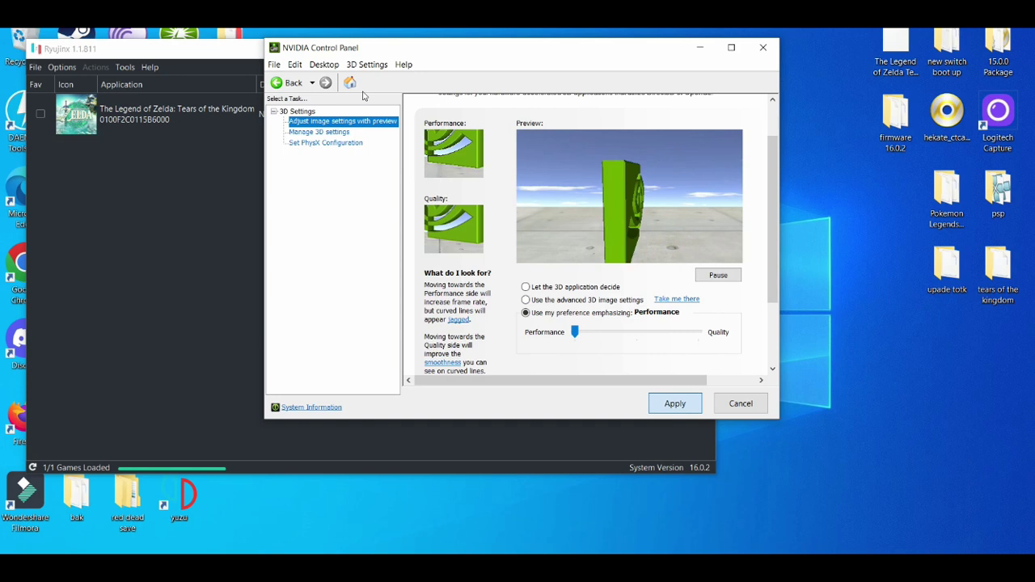
Choose NVIDIA GeForce GTX 1050 as the PhysX processor
click(330, 147)
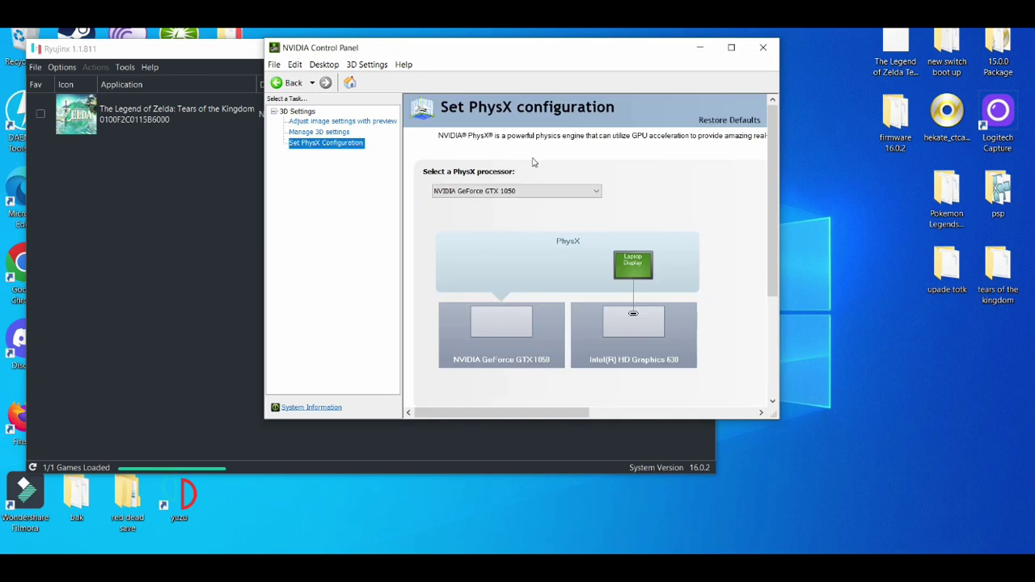
click(542, 192)
click(542, 192)
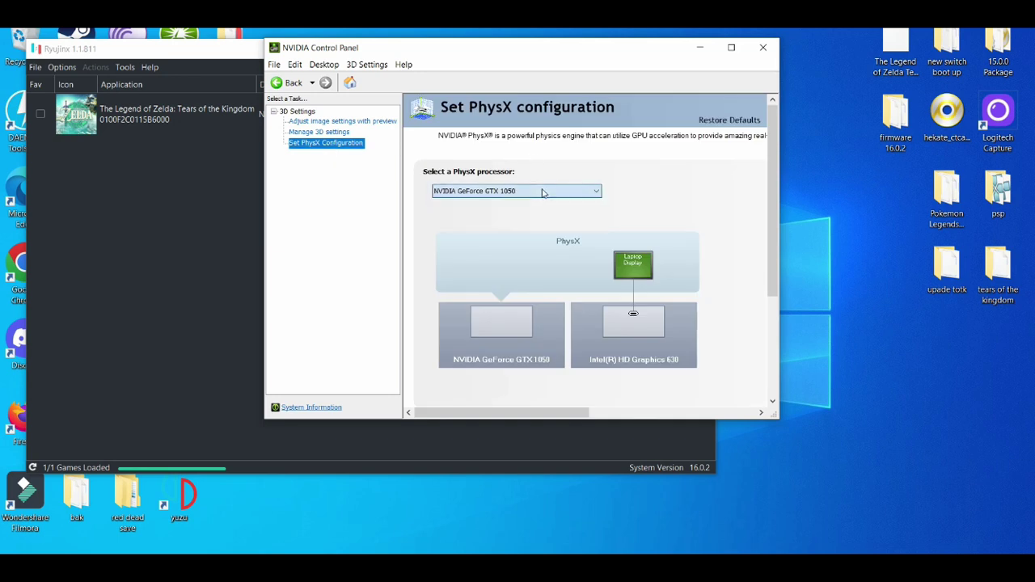
Set the global preferred graphics processor to High-performance NVIDIA processor in the 3D settings and review the global feature list
click(338, 132)
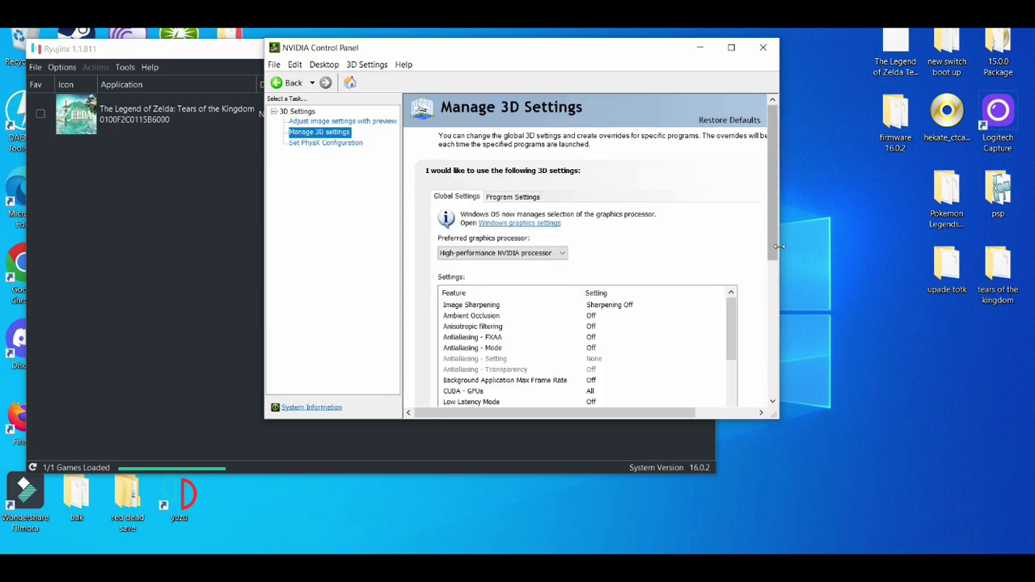
scroll(590, 230, down, 1)
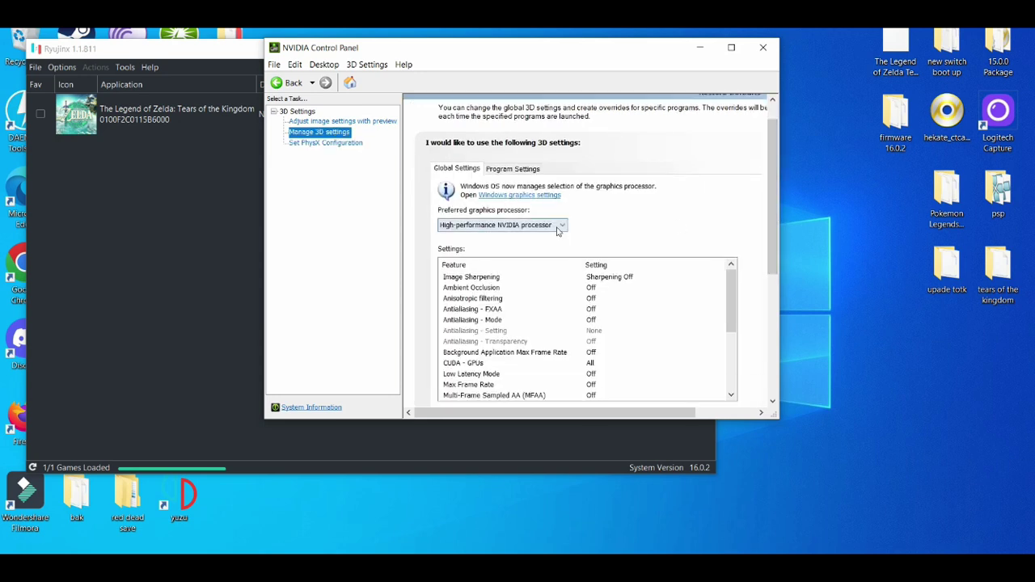
click(557, 228)
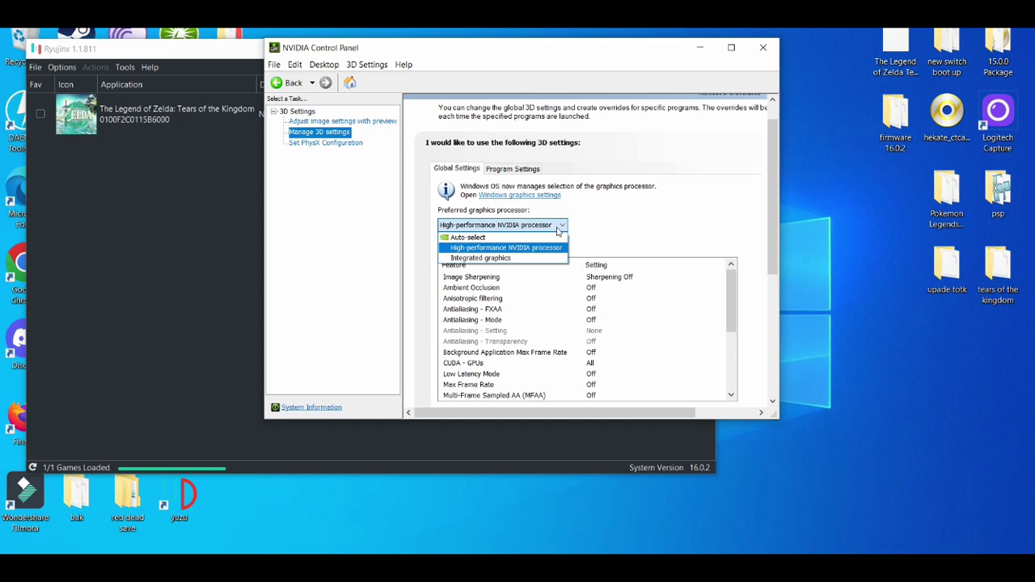
click(555, 249)
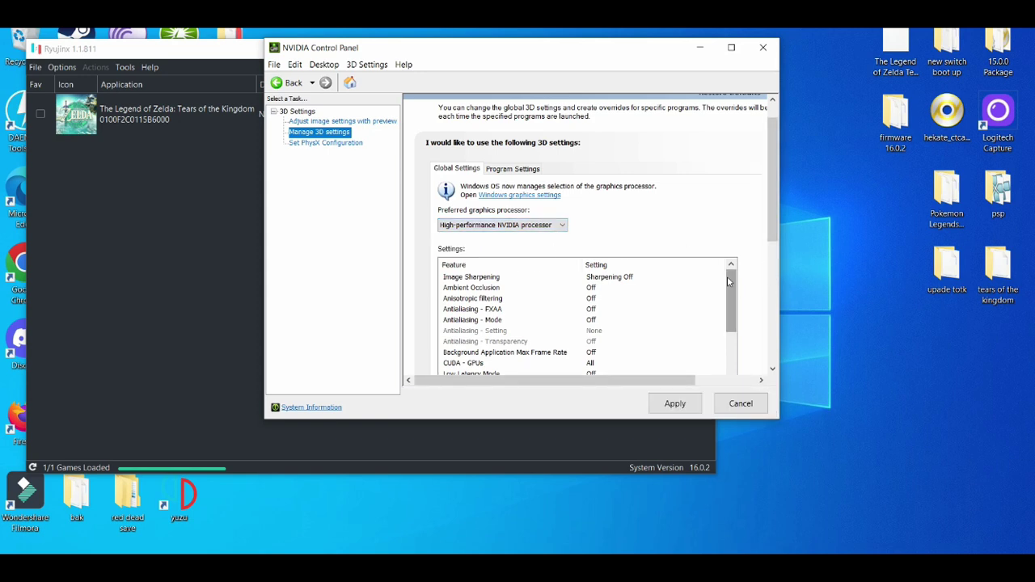
scroll(730, 279, down, 1)
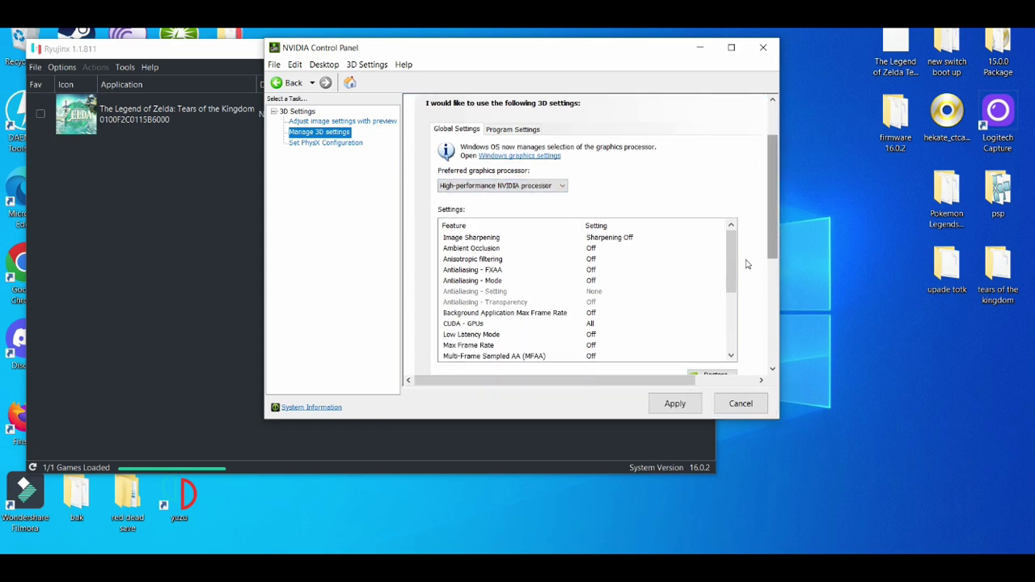
drag(730, 254, 768, 194)
Add Ryujinx as a customized program in the program-specific 3D settings and apply the change
click(521, 195)
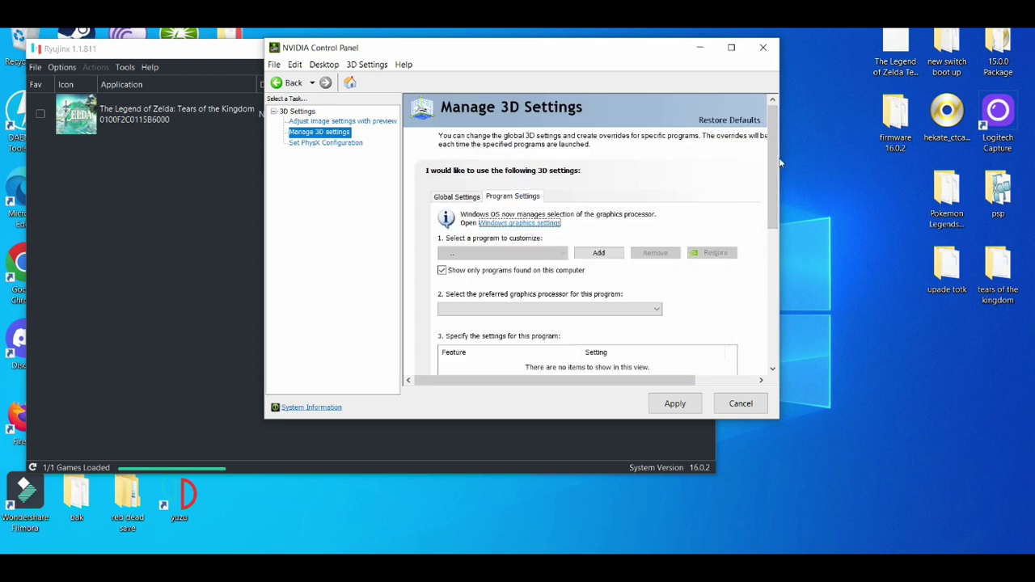
scroll(742, 291, down, 2)
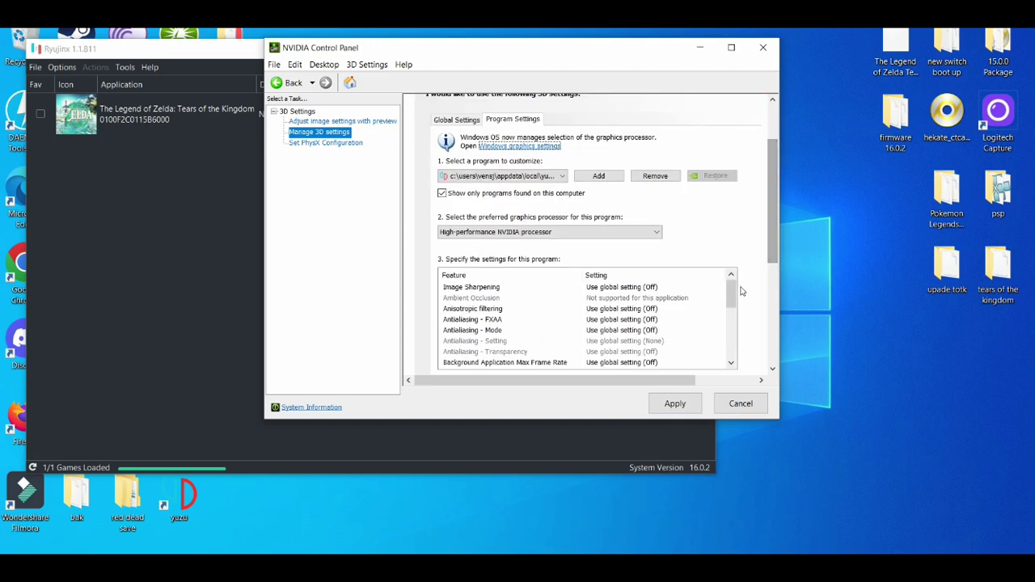
scroll(731, 315, down, 7)
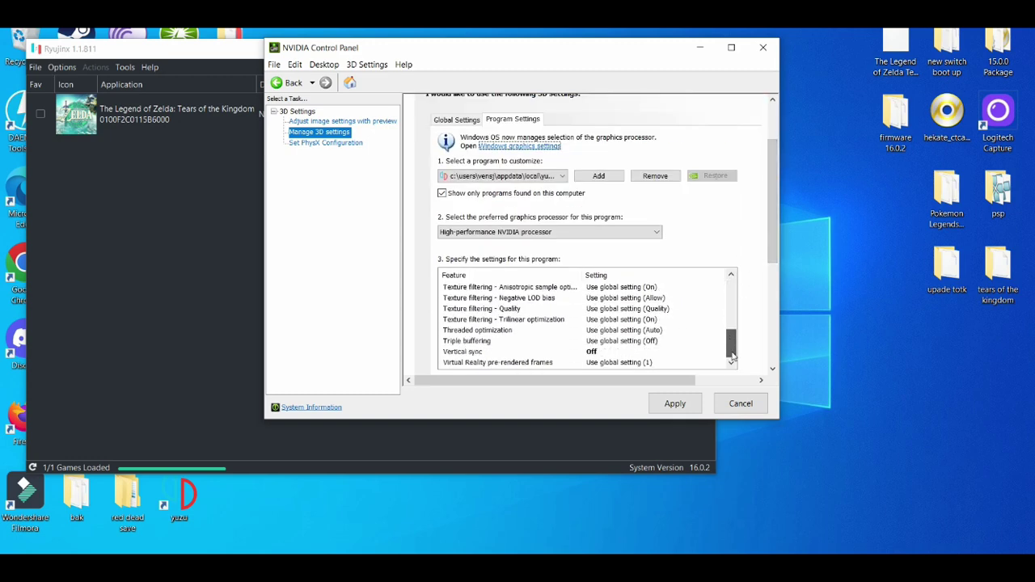
scroll(730, 321, up, 7)
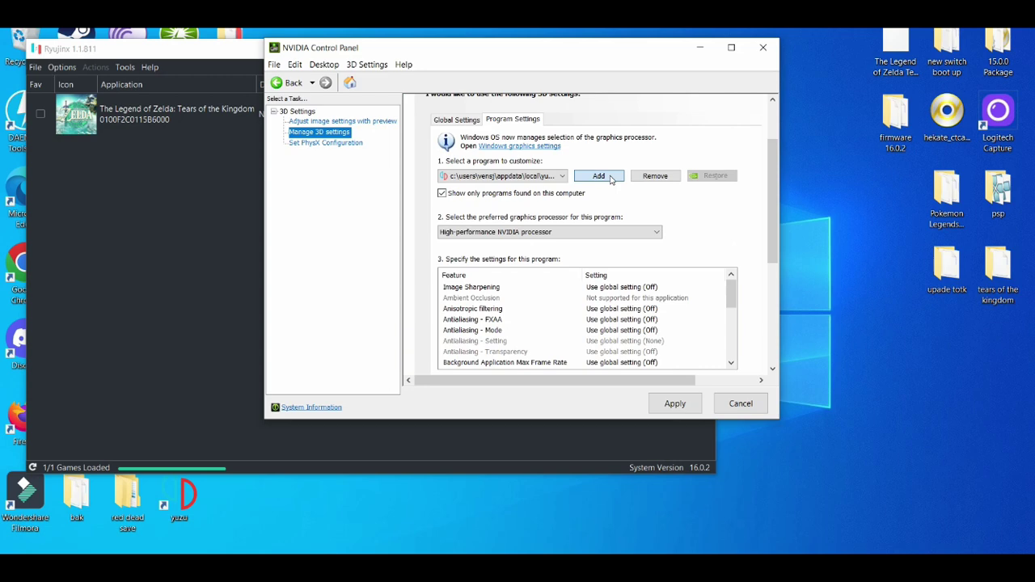
click(613, 179)
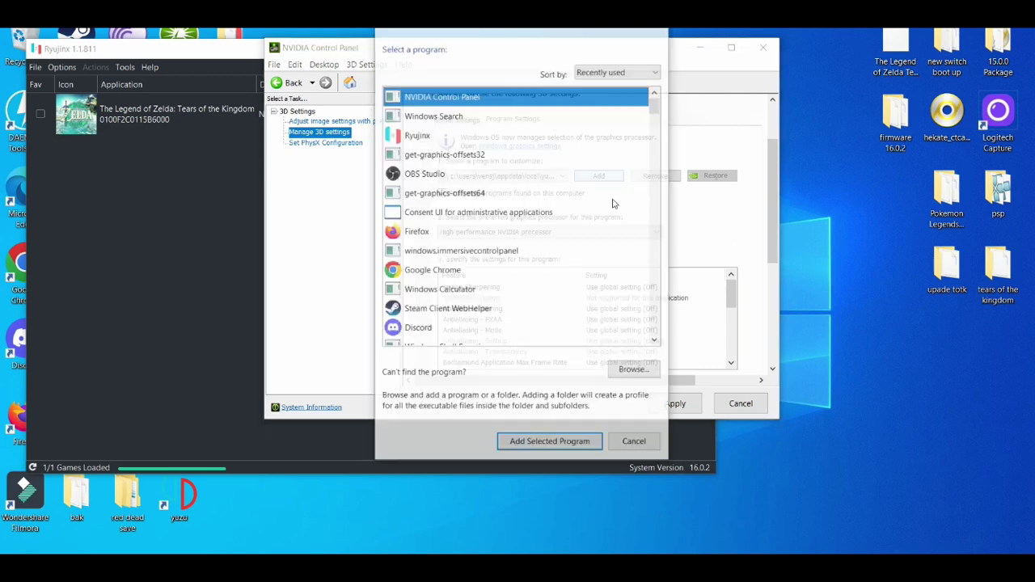
click(466, 138)
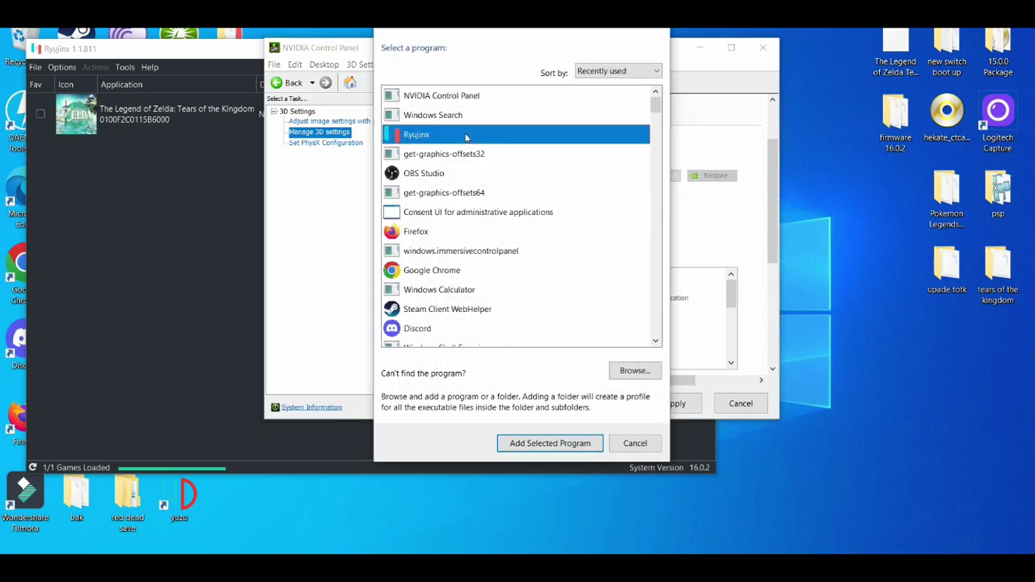
click(531, 443)
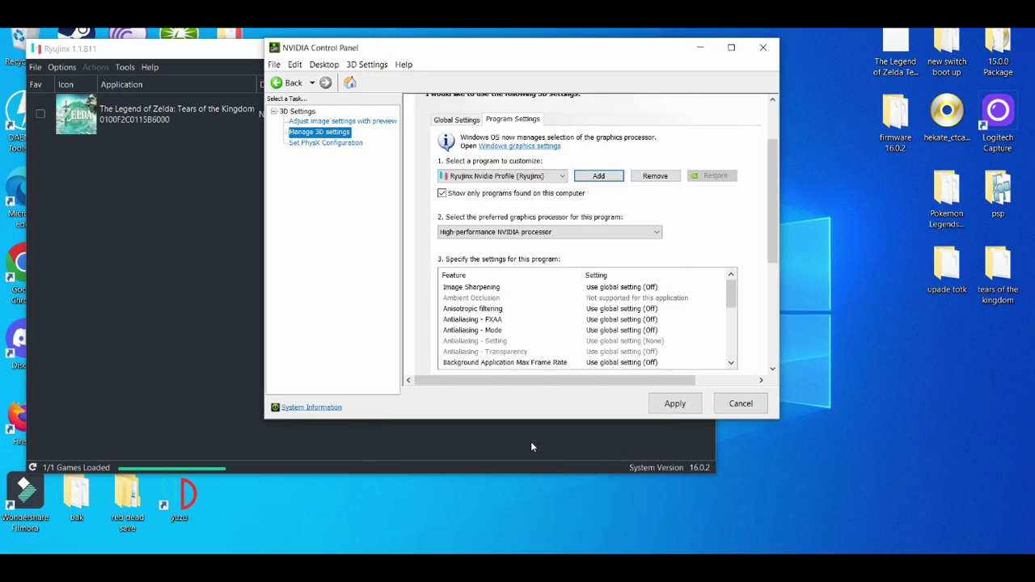
click(674, 404)
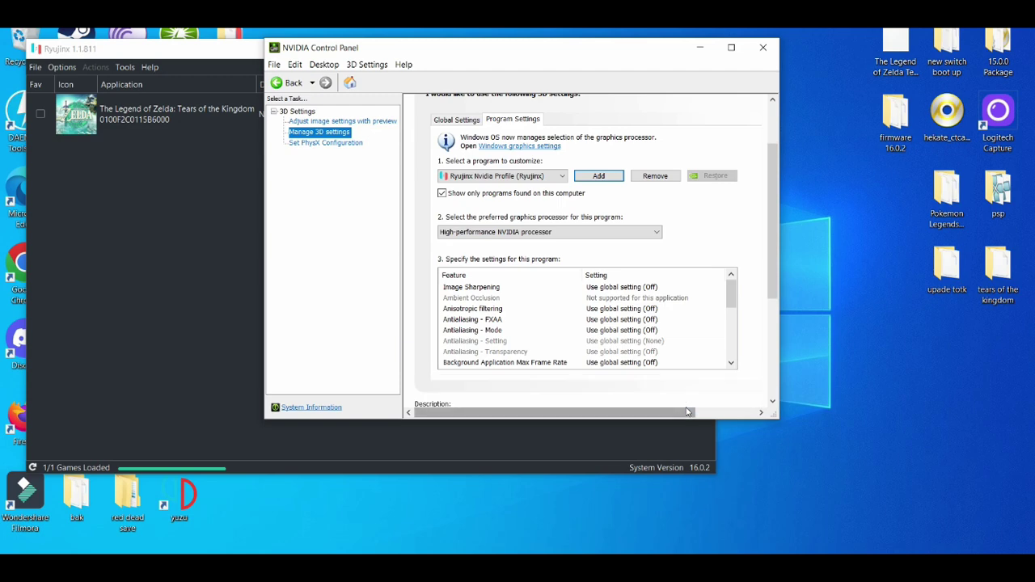
Close the NVIDIA Control Panel and move the Ryujinx window toward the middle of the desktop
click(763, 49)
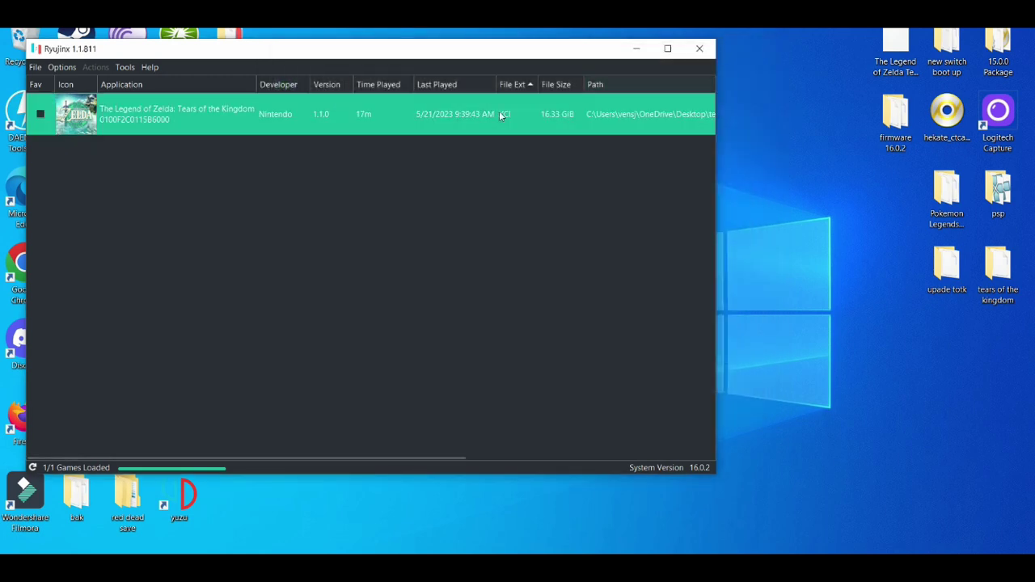
drag(432, 55, 535, 54)
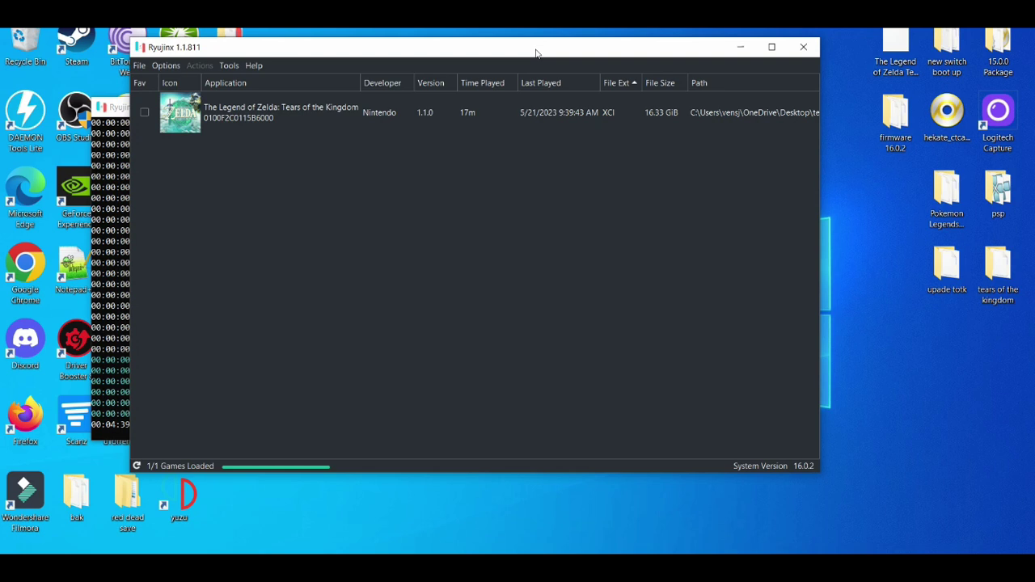
drag(528, 52, 518, 43)
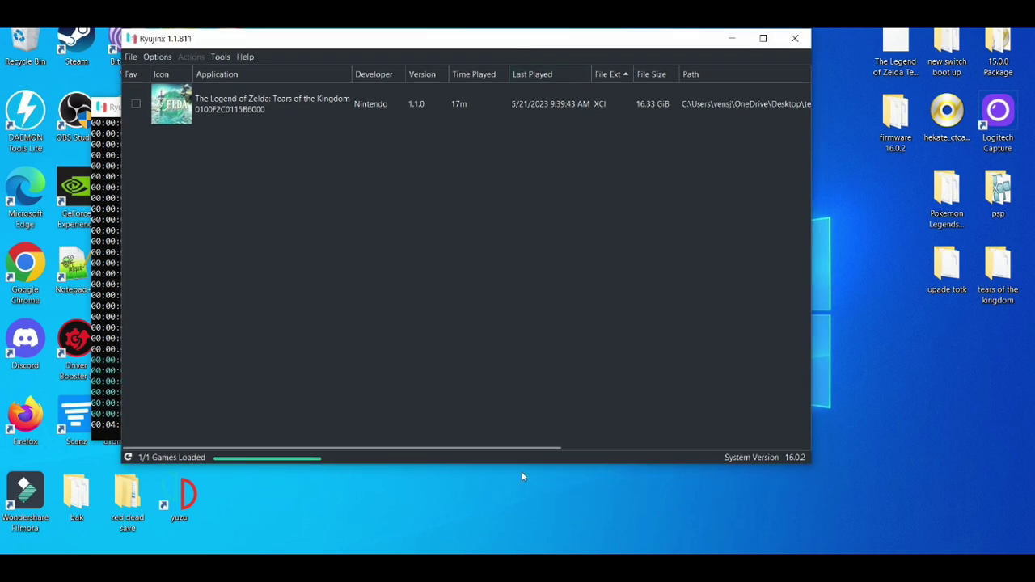